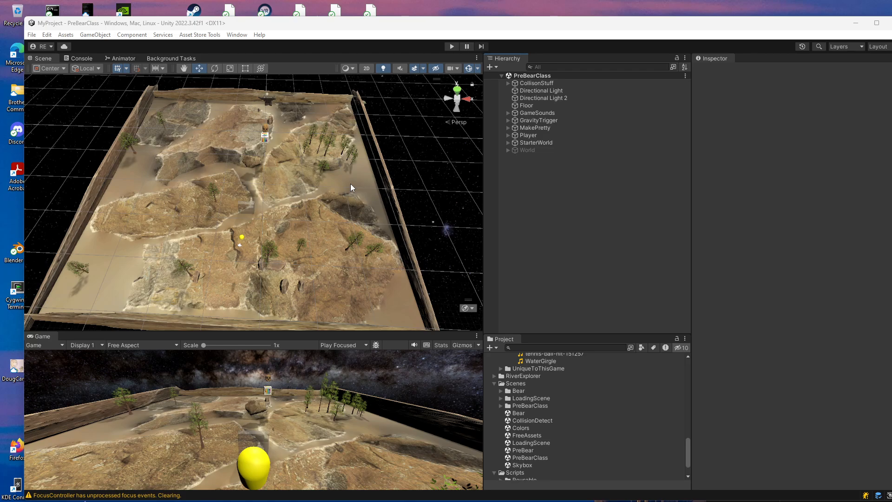
# Step: Check in the Package Manager's Unity Registry that the AI Navigation package is installed, and close the Package Manager
pyautogui.click(223, 35)
pyautogui.moveTo(228, 35)
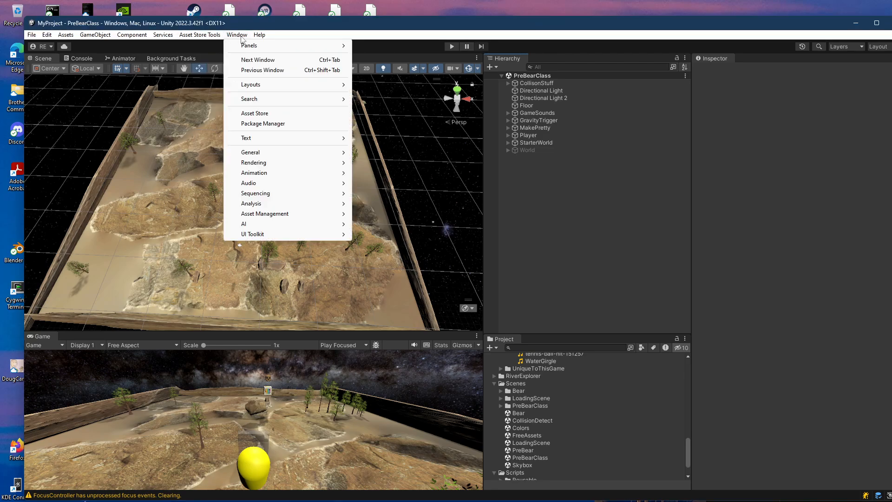
pyautogui.click(261, 123)
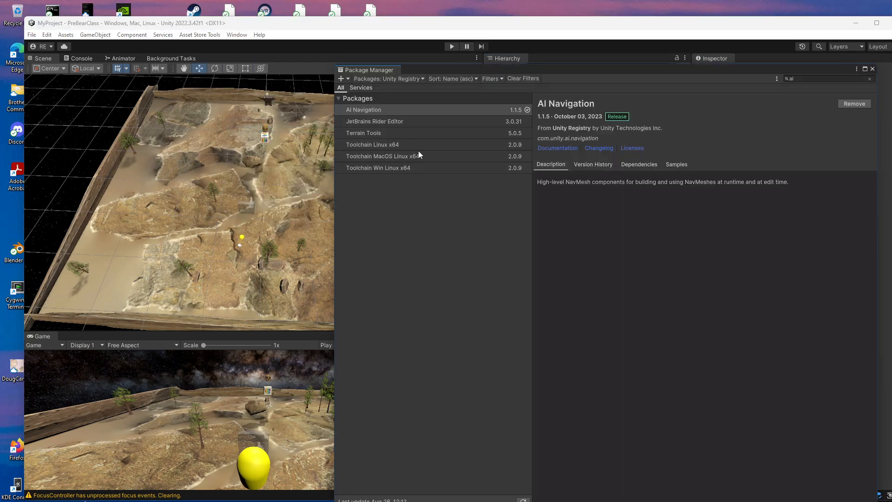
pyautogui.click(409, 79)
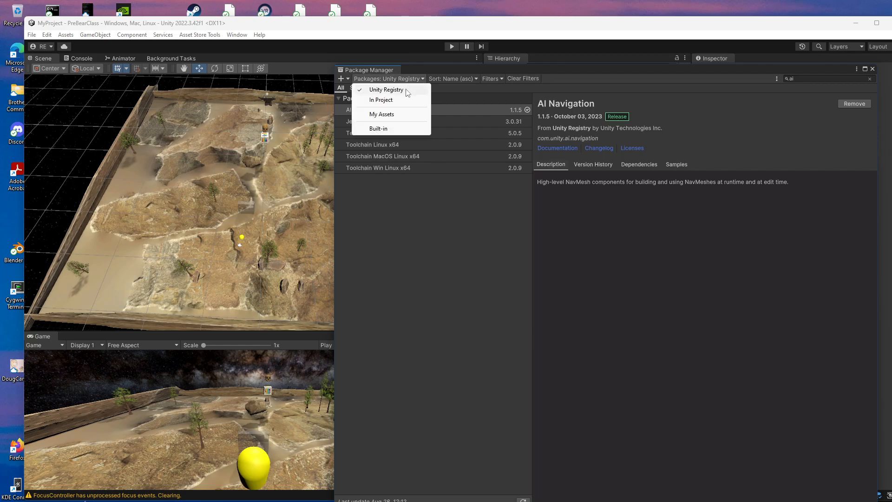
pyautogui.click(400, 88)
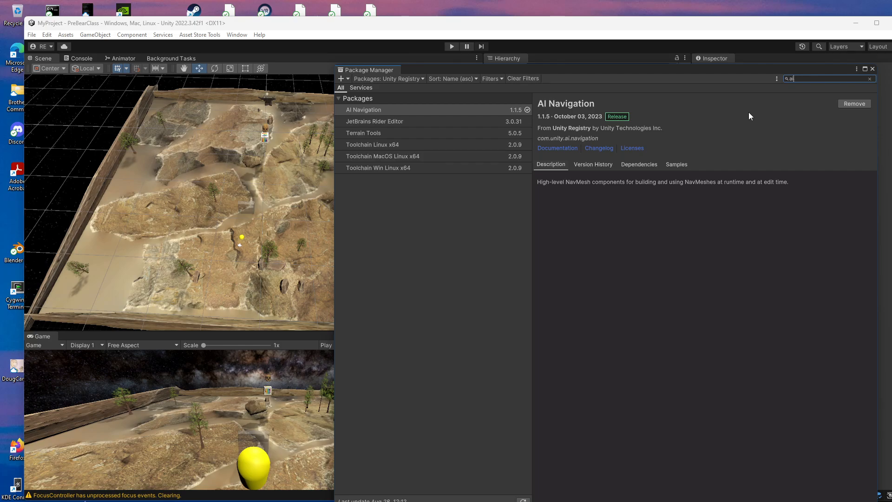
pyautogui.click(873, 69)
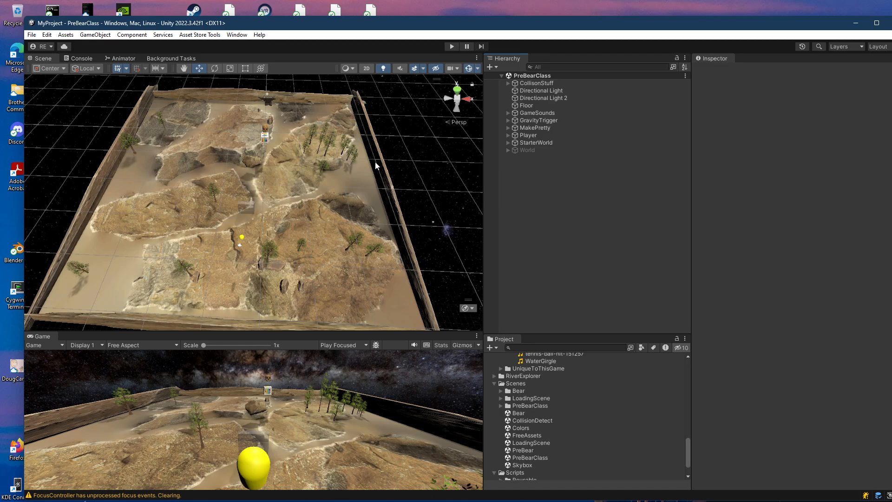
# Step: Add an AI NavMesh Surface object to the PreBearClass scene, keeping its default name
pyautogui.click(88, 36)
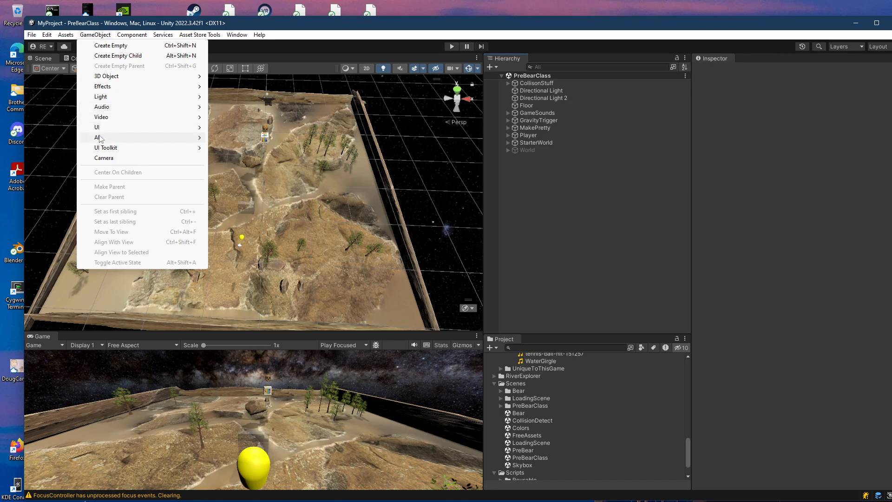
pyautogui.moveTo(96, 138)
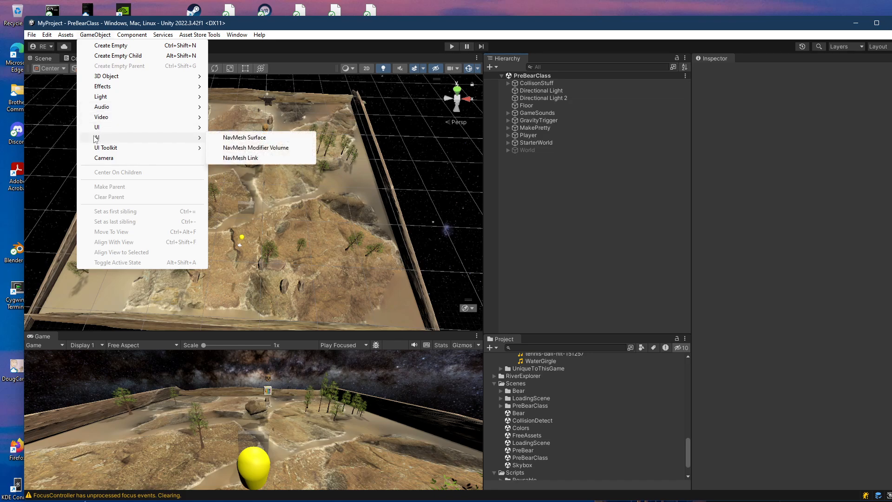
pyautogui.click(254, 139)
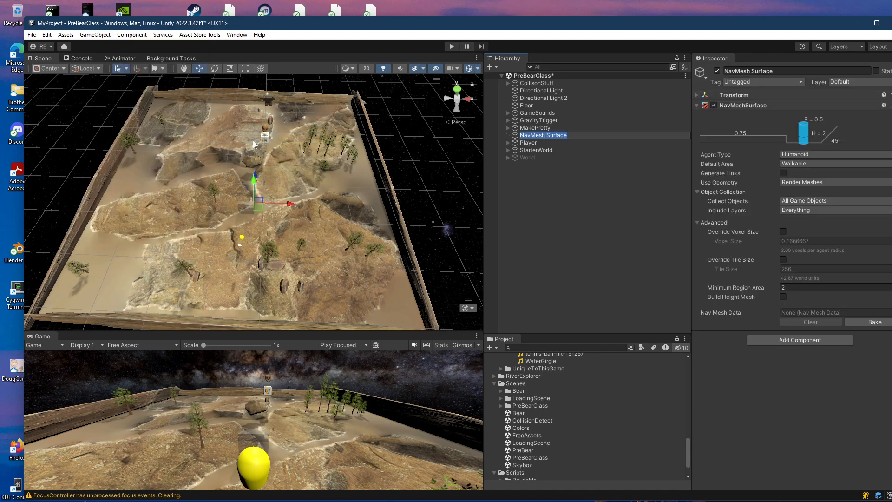
pyautogui.click(545, 162)
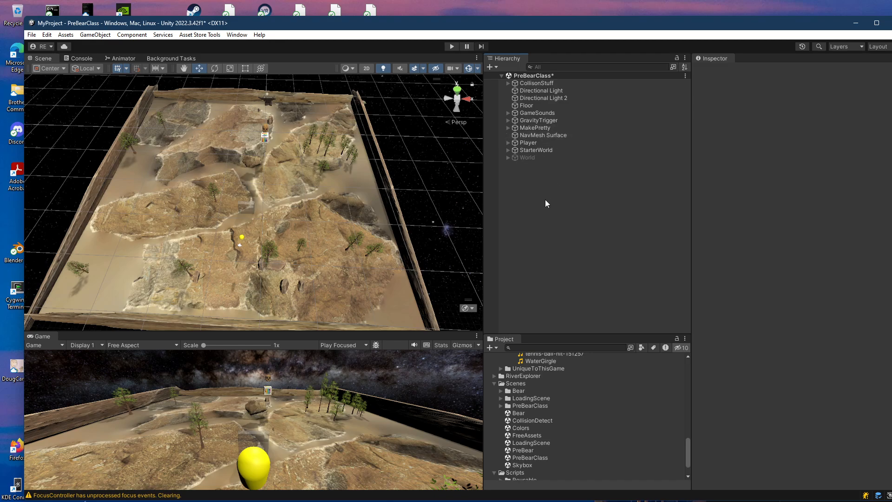
# Step: Set the NavMesh Surface's agent type to Bear, keep the default area Walkable, and bake the NavMesh
pyautogui.click(528, 134)
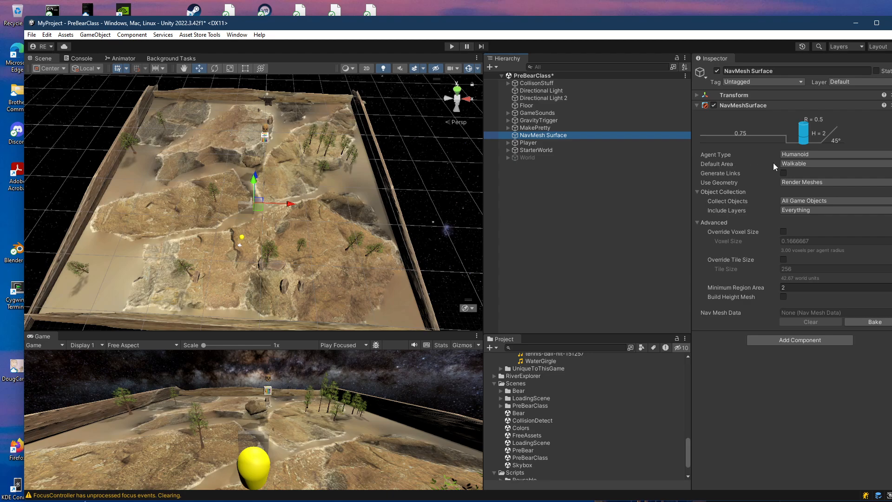
pyautogui.click(799, 166)
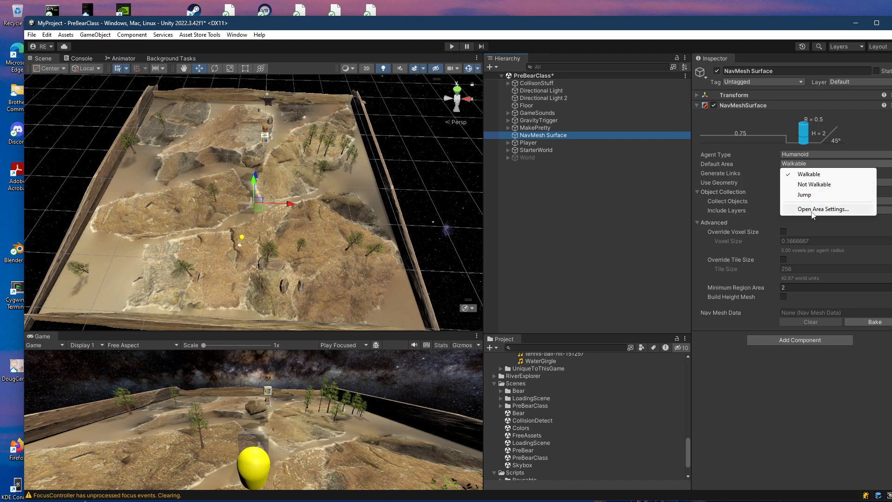
pyautogui.click(776, 228)
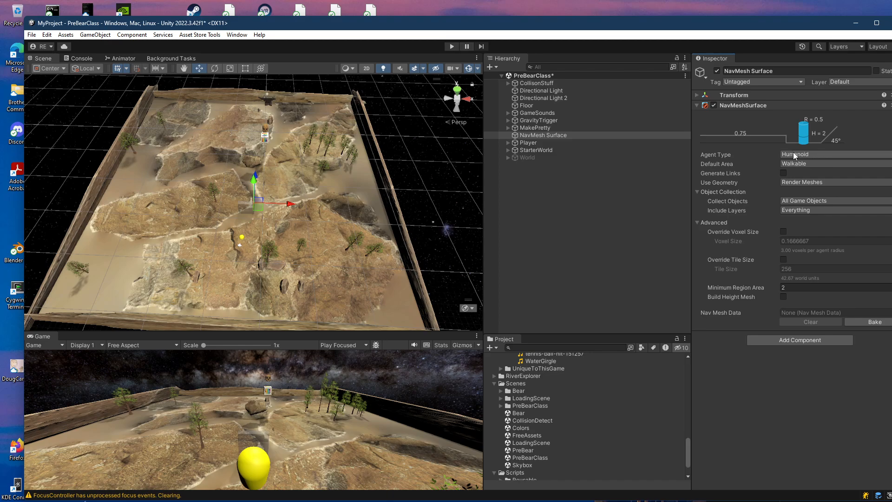
pyautogui.click(781, 155)
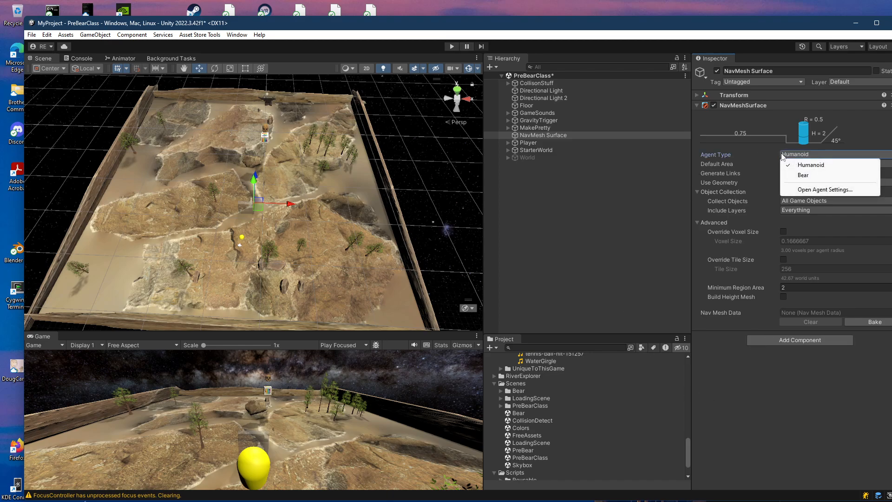
pyautogui.click(809, 175)
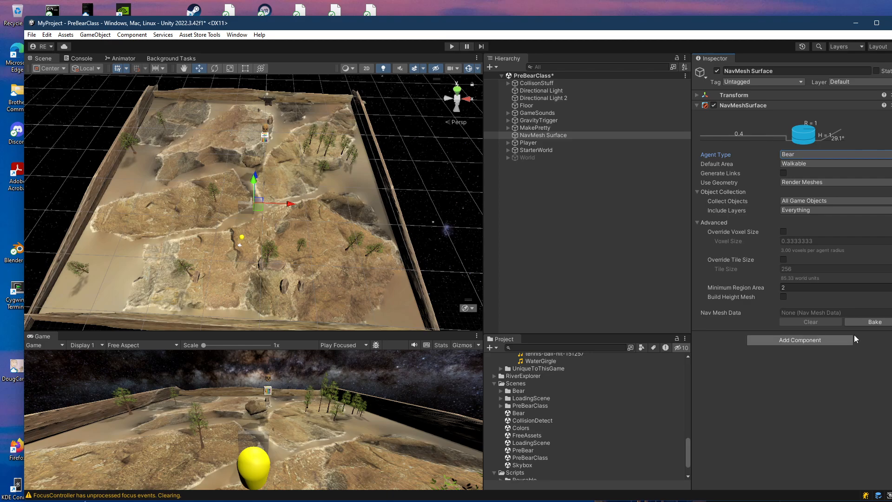
pyautogui.click(868, 323)
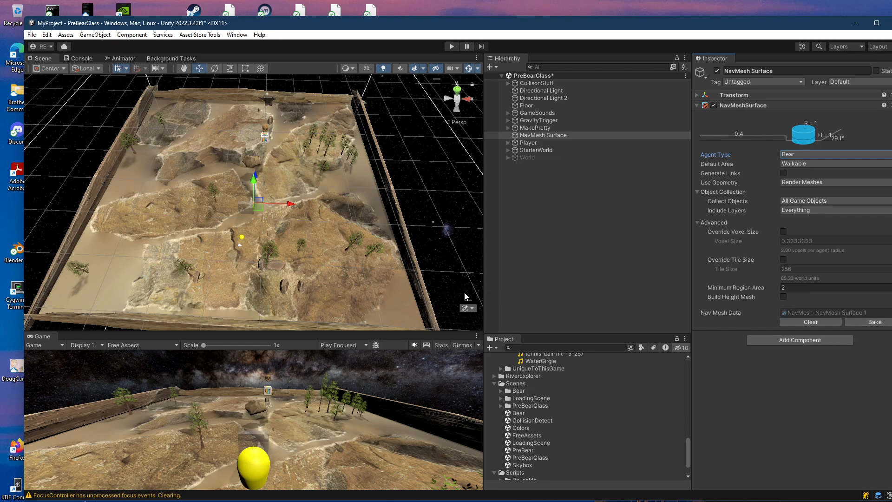
# Step: Hide the AI Navigation overlay in the Scene view and turn it back on from the list of overlays
pyautogui.moveTo(470, 302)
pyautogui.mouseDown()
pyautogui.moveTo(448, 296)
pyautogui.moveTo(467, 296)
pyautogui.mouseUp()
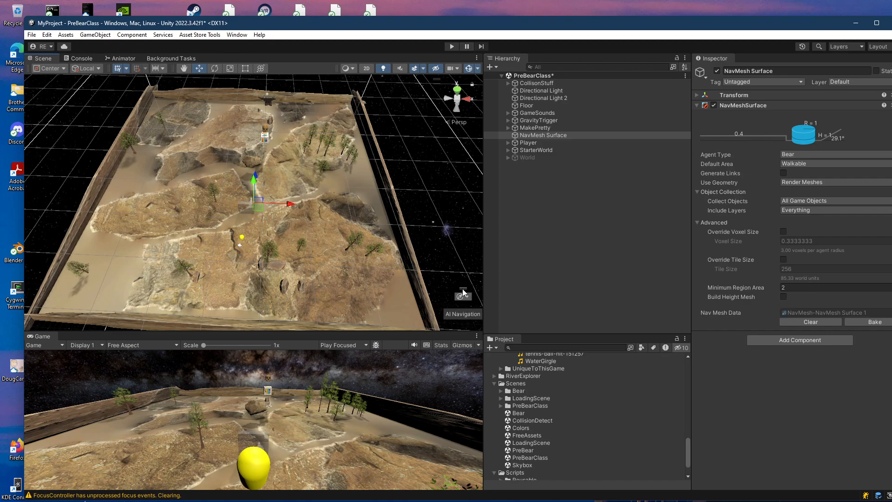
pyautogui.rightClick(462, 289)
pyautogui.click(469, 293)
pyautogui.click(477, 58)
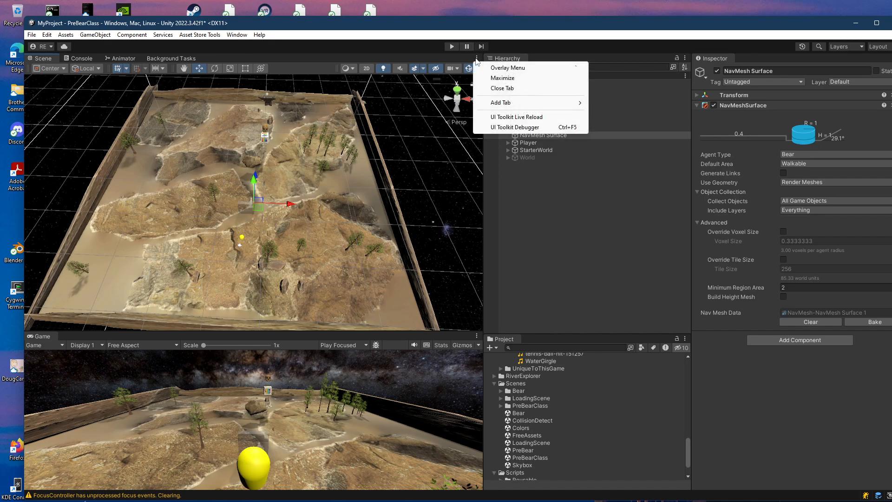
pyautogui.click(512, 70)
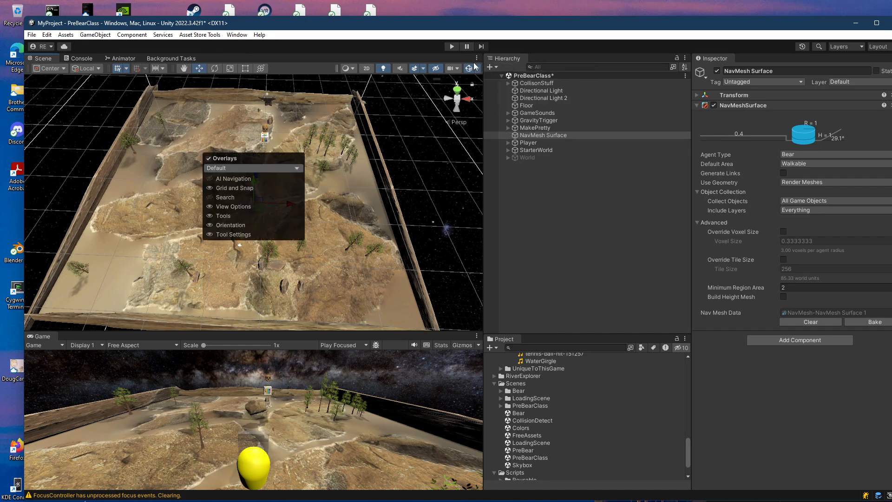
pyautogui.click(215, 179)
pyautogui.click(433, 210)
pyautogui.click(433, 210)
# Step: Select the NavMesh Surface and enable Show NavMesh in the Surfaces settings of the AI Navigation overlay
pyautogui.click(454, 296)
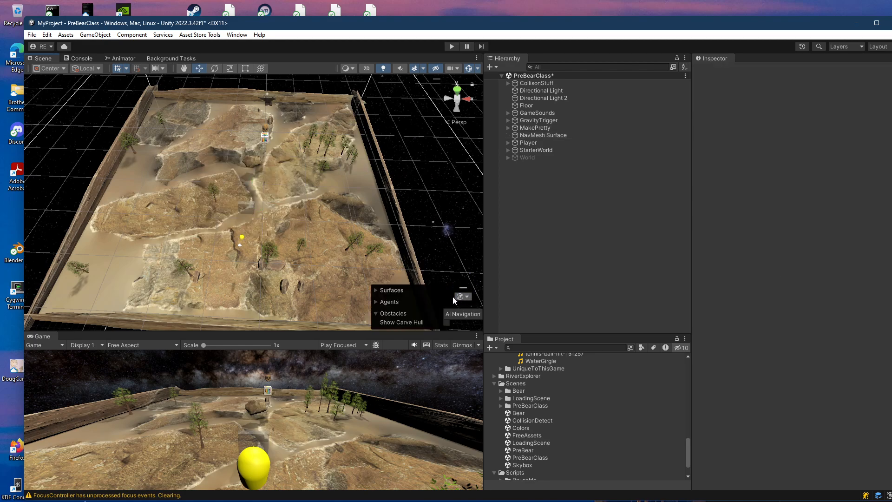
pyautogui.click(376, 290)
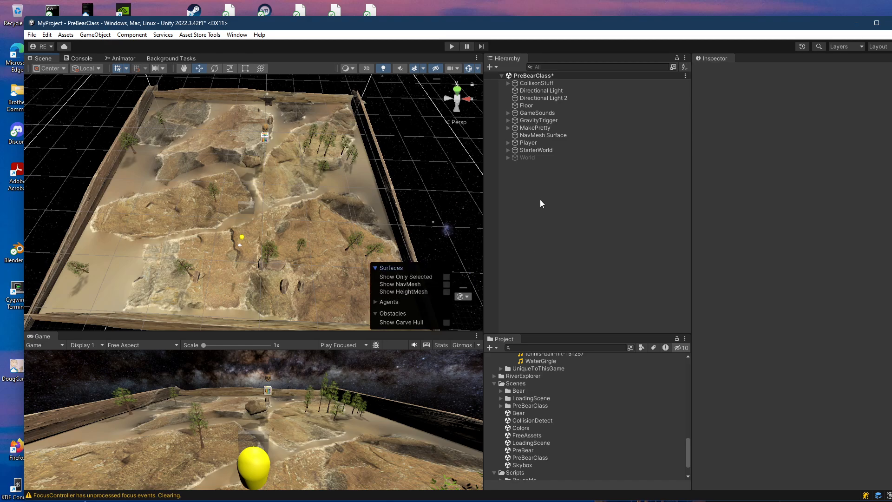
pyautogui.click(550, 135)
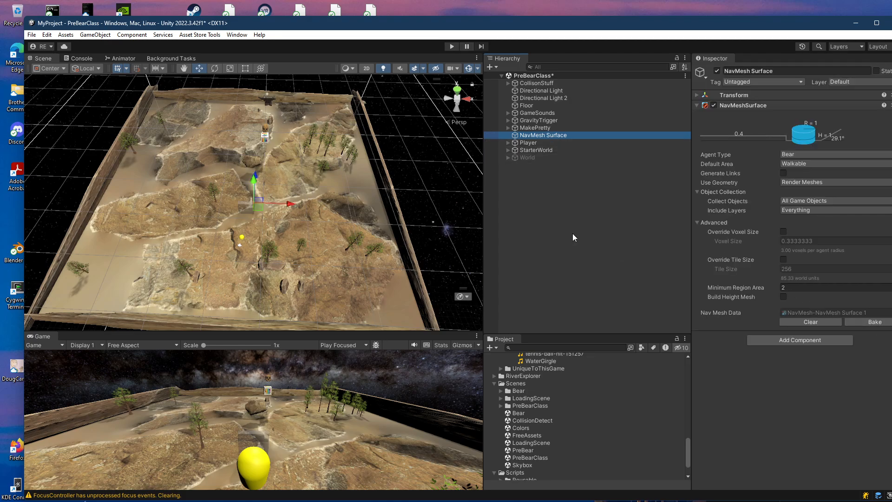
pyautogui.click(461, 296)
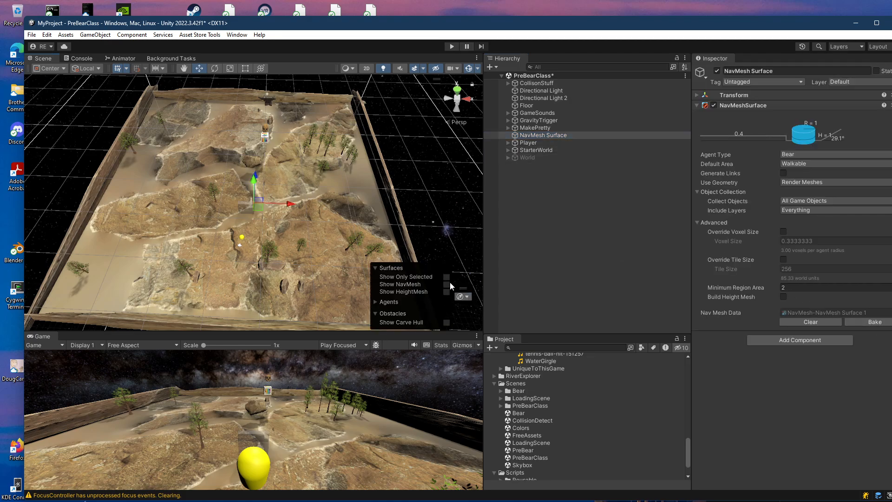
pyautogui.click(447, 284)
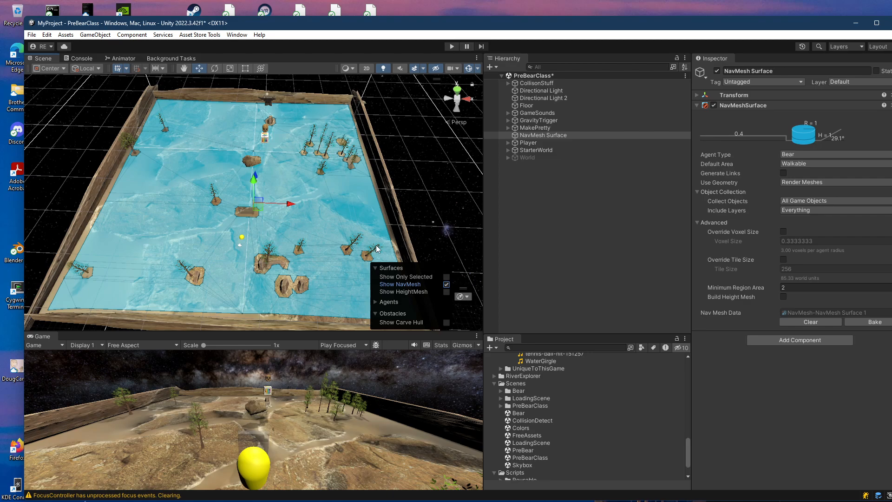
# Step: Deactivate the GravityTrigger object, whose box blocks part of the walkable area in the middle of the floor
pyautogui.scroll(10, 267, 253)
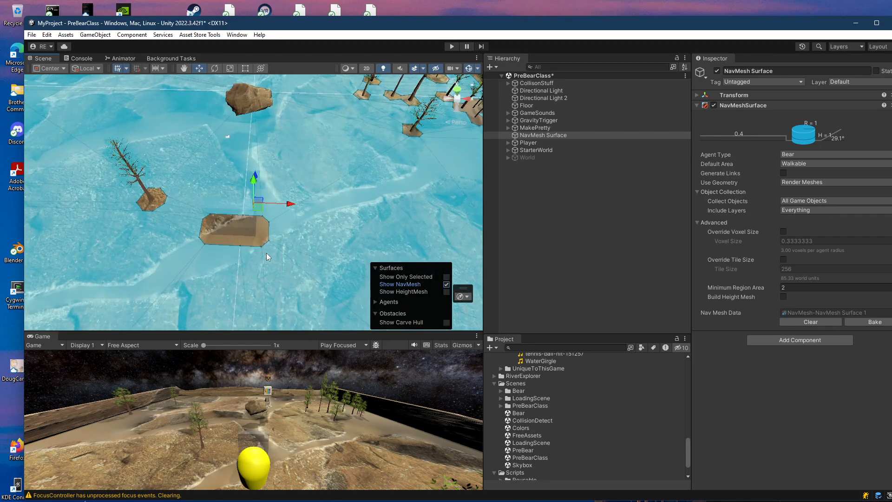
pyautogui.keyDown('alt'); pyautogui.moveTo(267, 253); pyautogui.dragTo(259, 81); pyautogui.keyUp('alt')
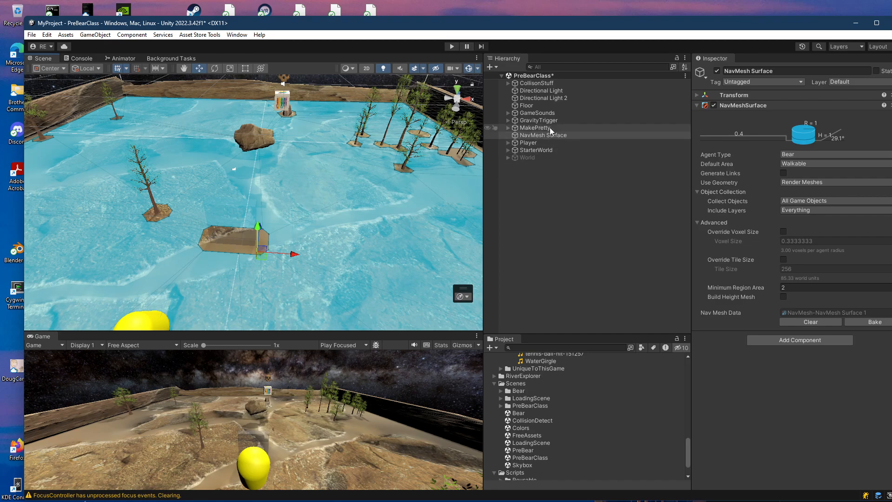
pyautogui.click(535, 122)
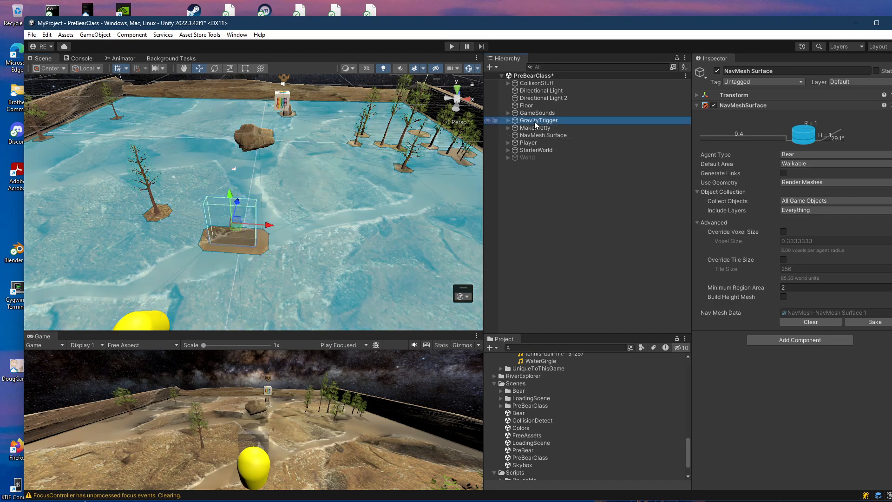
pyautogui.click(718, 71)
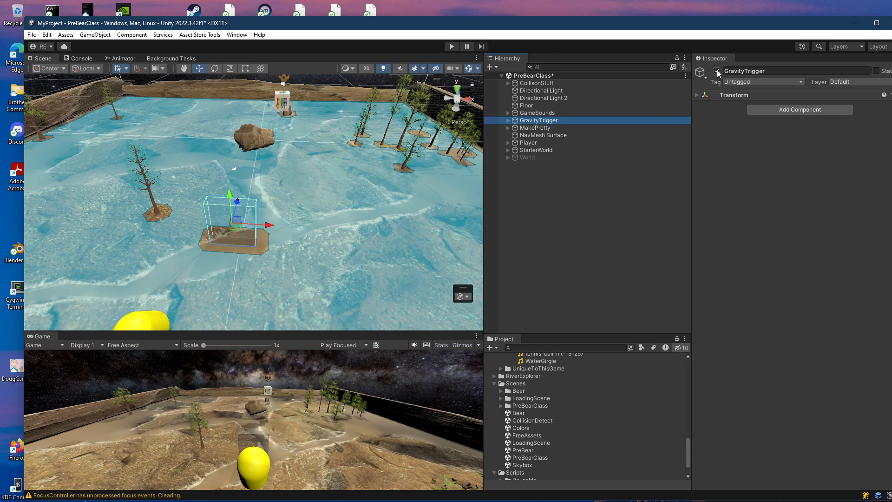
pyautogui.click(717, 71)
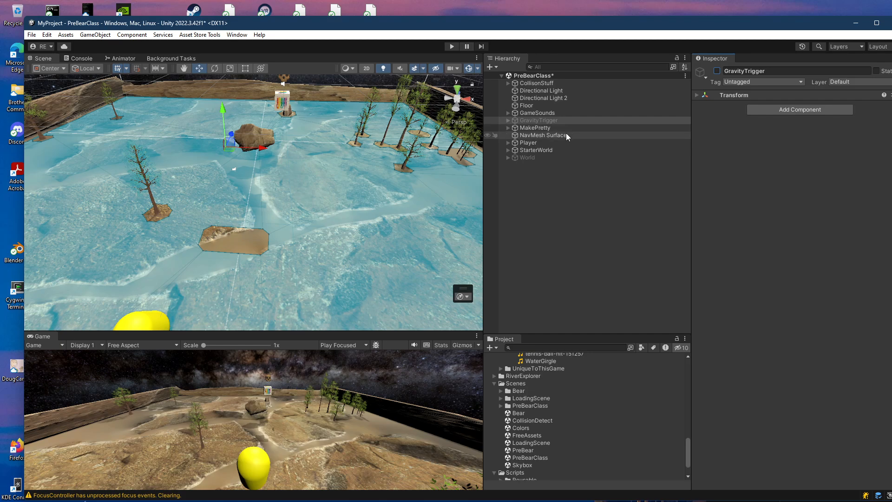
# Step: Rebake the NavMesh Surface while GravityTrigger is inactive, and reactivate GravityTrigger
pyautogui.click(544, 134)
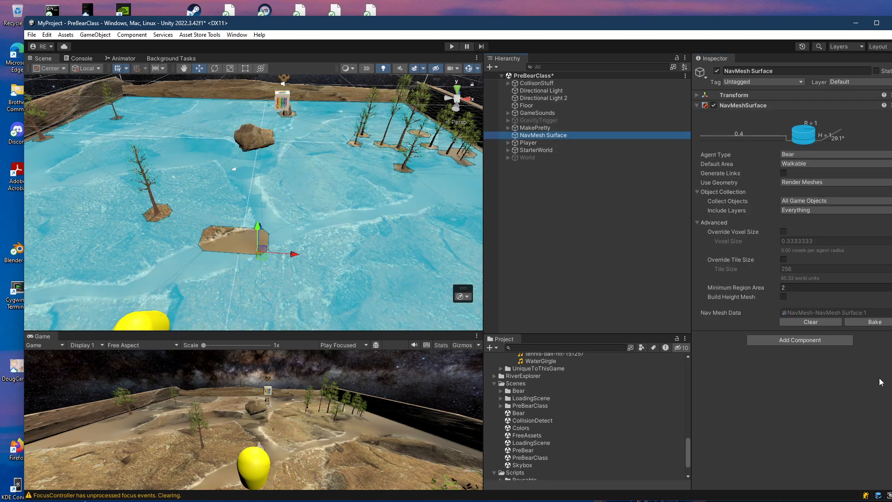
pyautogui.click(870, 323)
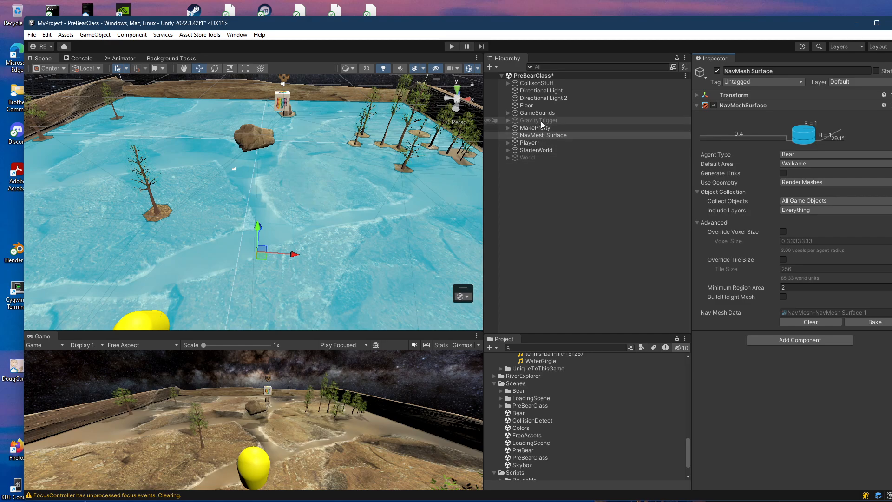
pyautogui.click(623, 120)
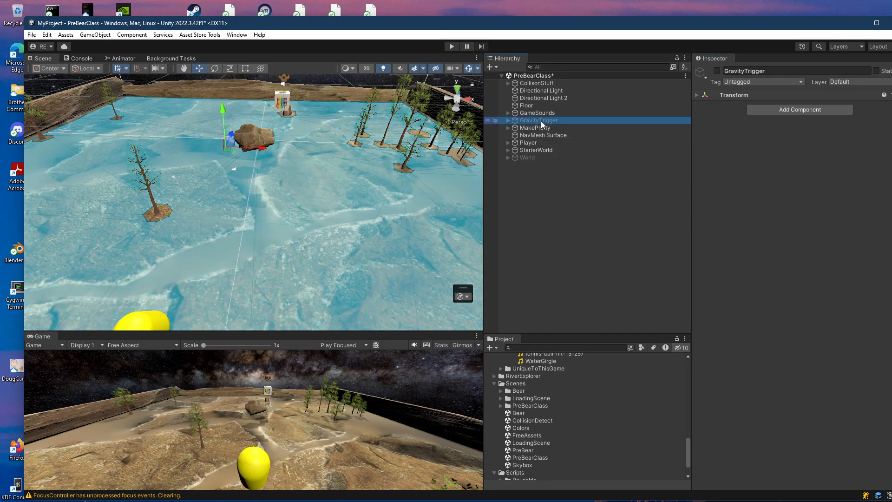
pyautogui.click(717, 71)
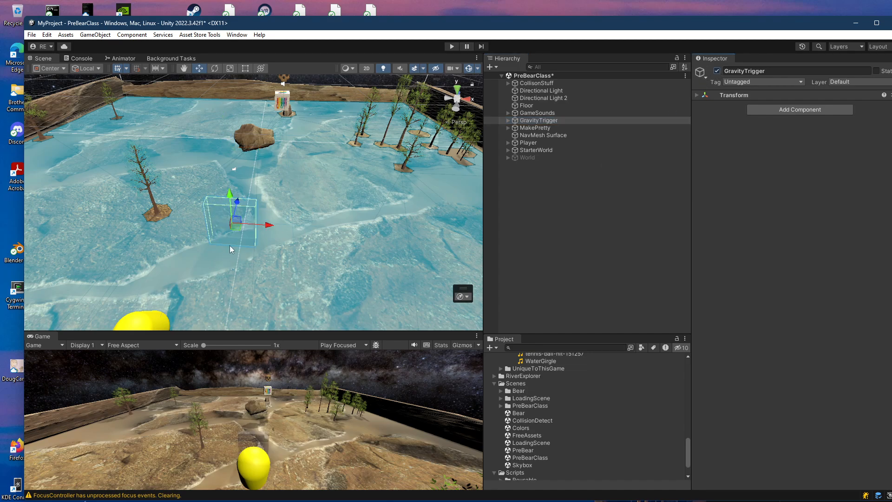
# Step: Enlarge the Scene view's height and inspect the NavMesh around the GravityTrigger, trees and rocks
pyautogui.moveTo(219, 331); pyautogui.dragTo(222, 364)
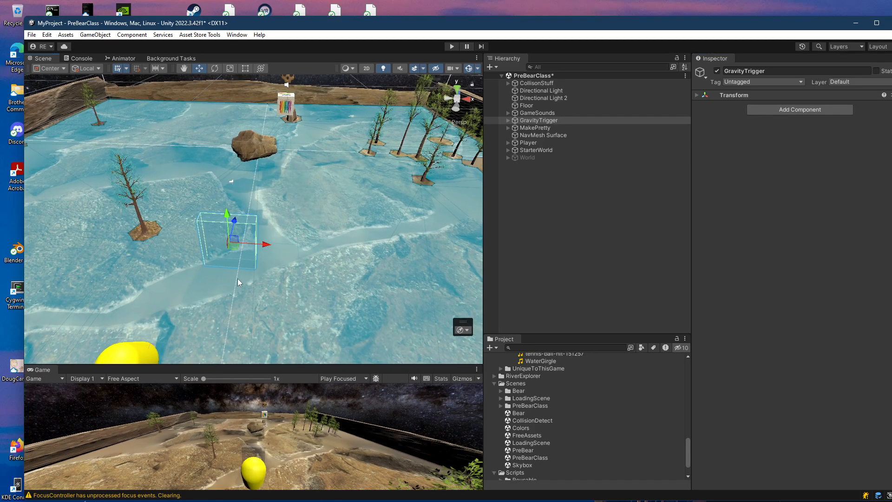
pyautogui.scroll(-4, 250, 260)
pyautogui.moveTo(249, 260); pyautogui.dragTo(244, 271, button='right')
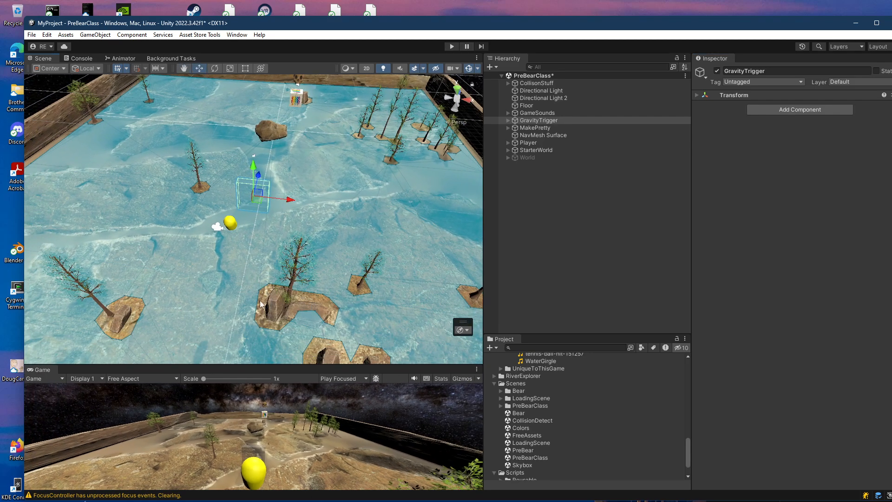
pyautogui.scroll(3, 262, 208)
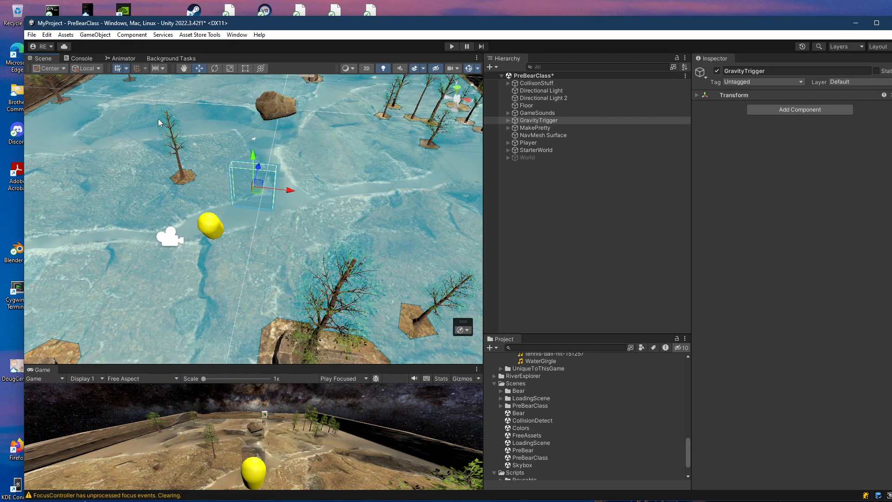
# Step: Select the NavMesh Surface and check the available agent types, keeping Bear
pyautogui.scroll(-4, 156, 123)
pyautogui.moveTo(150, 130)
pyautogui.mouseDown(button='right')
pyautogui.moveTo(156, 138)
pyautogui.moveTo(167, 129)
pyautogui.mouseUp(button='right')
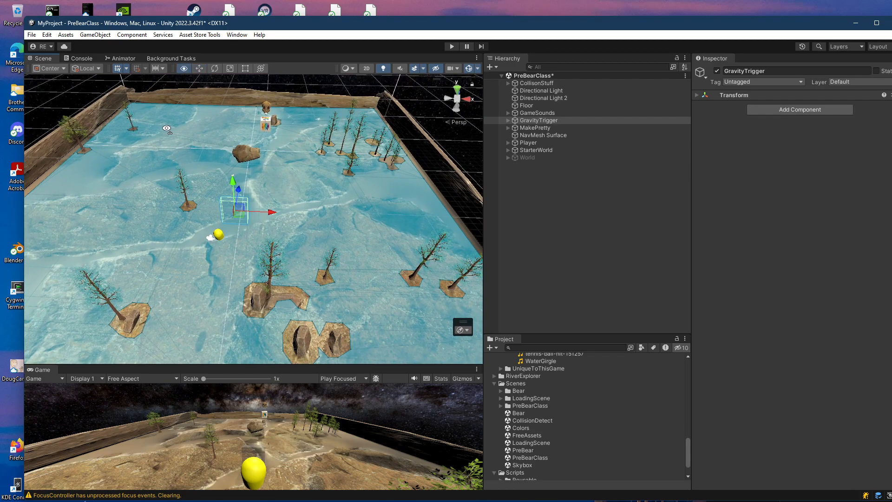
pyautogui.click(526, 135)
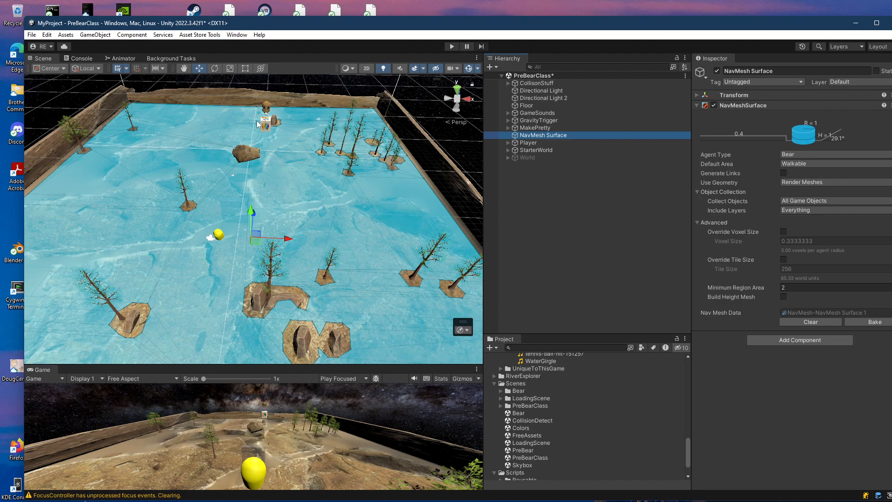
pyautogui.click(790, 154)
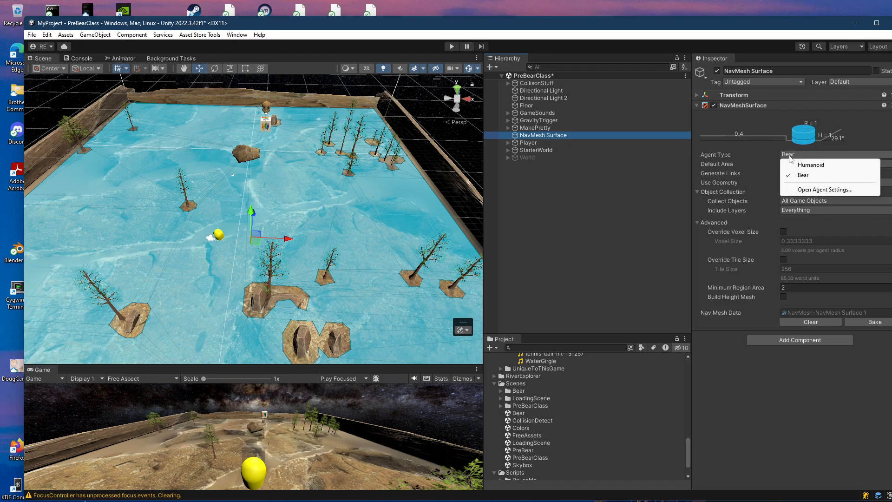
pyautogui.click(775, 394)
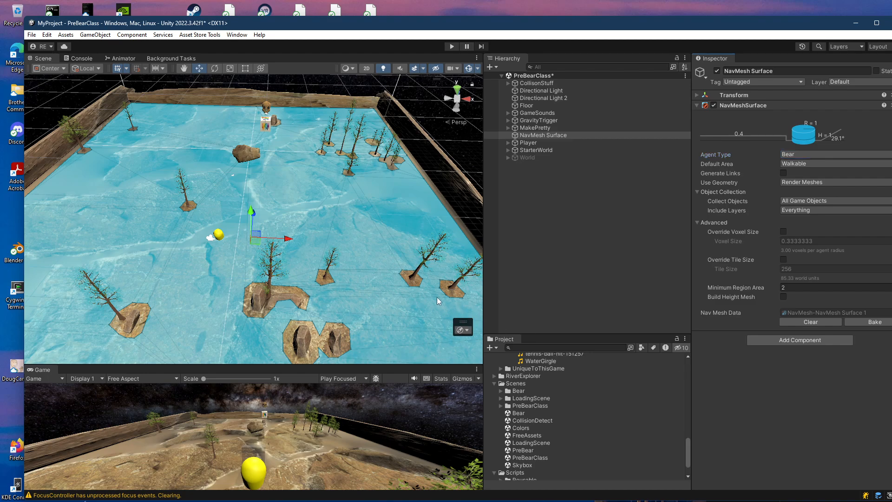
# Step: Turn Show NavMesh off and back on in the Surfaces settings of the AI Navigation overlay
pyautogui.click(467, 331)
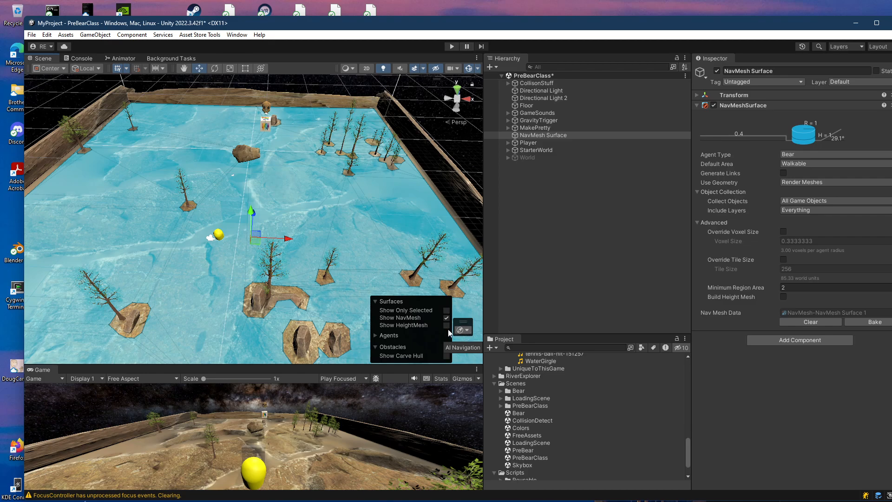
pyautogui.click(446, 318)
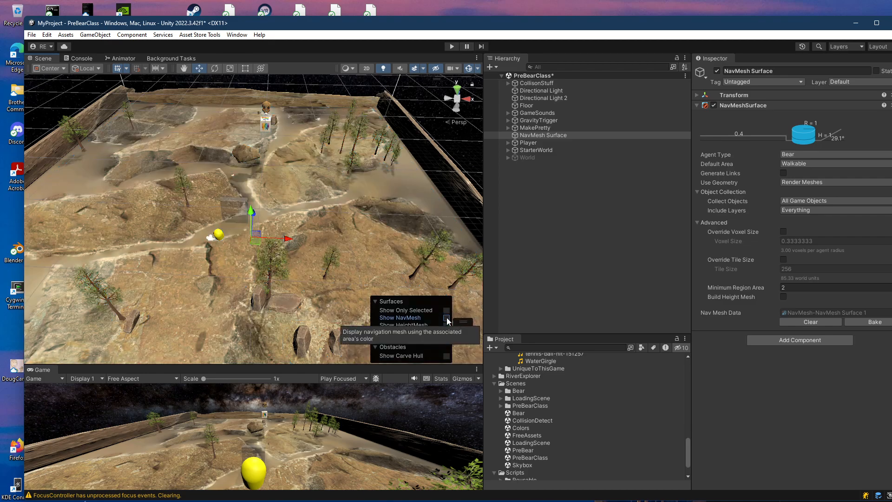
pyautogui.click(447, 318)
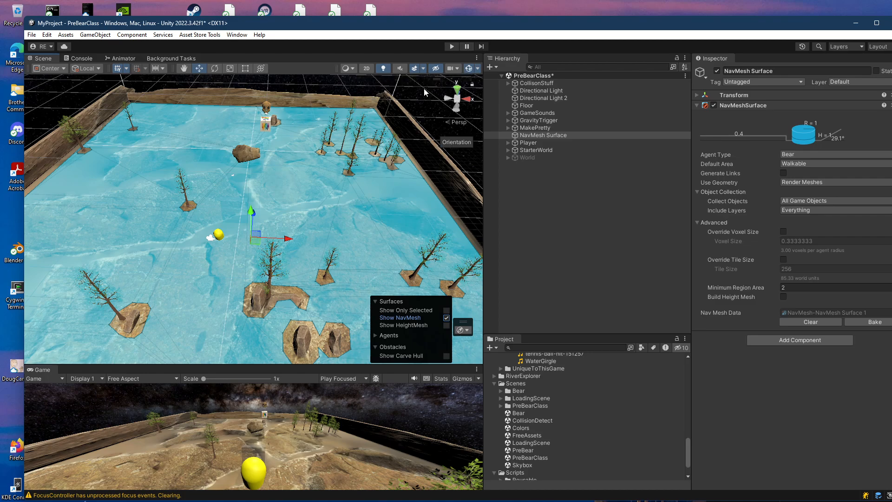
# Step: Toggle the visibility of all Scene view gizmos off and on twice to compare the NavMesh display
pyautogui.click(469, 70)
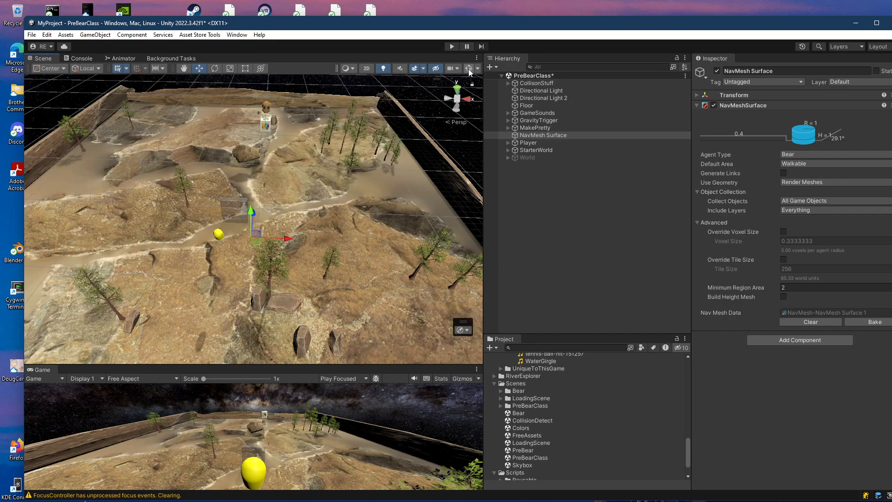
pyautogui.click(469, 69)
pyautogui.click(469, 70)
pyautogui.click(469, 69)
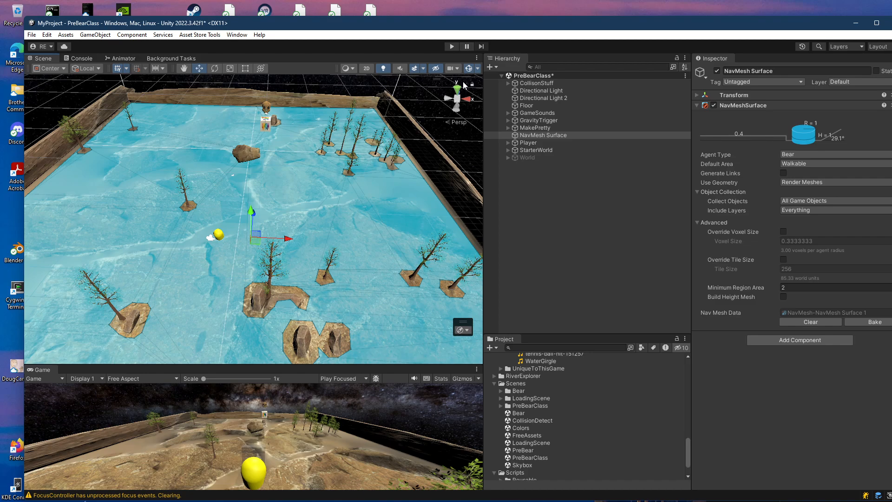
# Step: Reopen the AI Navigation display settings and switch the Show NavMesh option off and on again
pyautogui.click(467, 331)
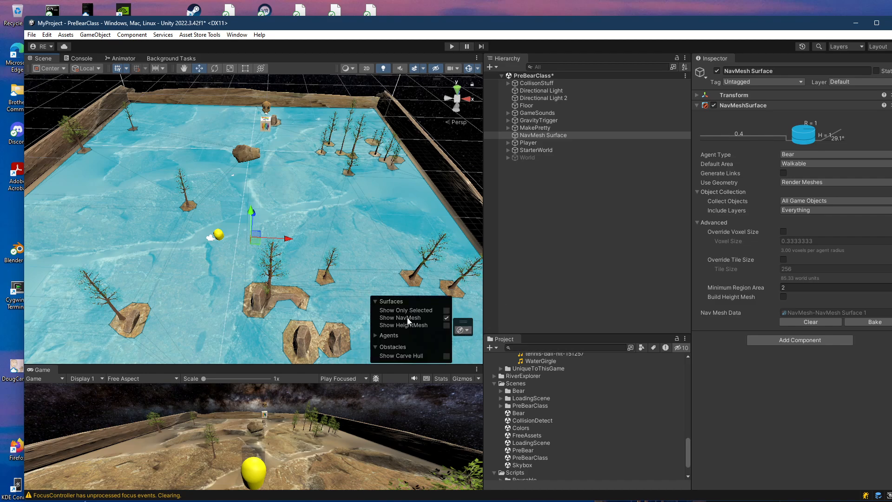
pyautogui.click(446, 317)
pyautogui.click(447, 318)
# Step: Hide all Scene view gizmos, look through the list of gizmo components, and show the gizmos again
pyautogui.click(469, 69)
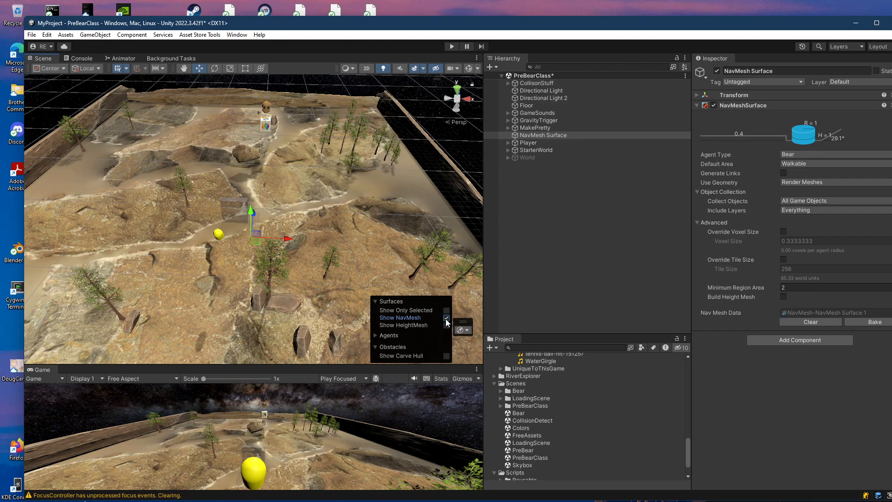
pyautogui.click(477, 69)
pyautogui.scroll(-5, 490, 367)
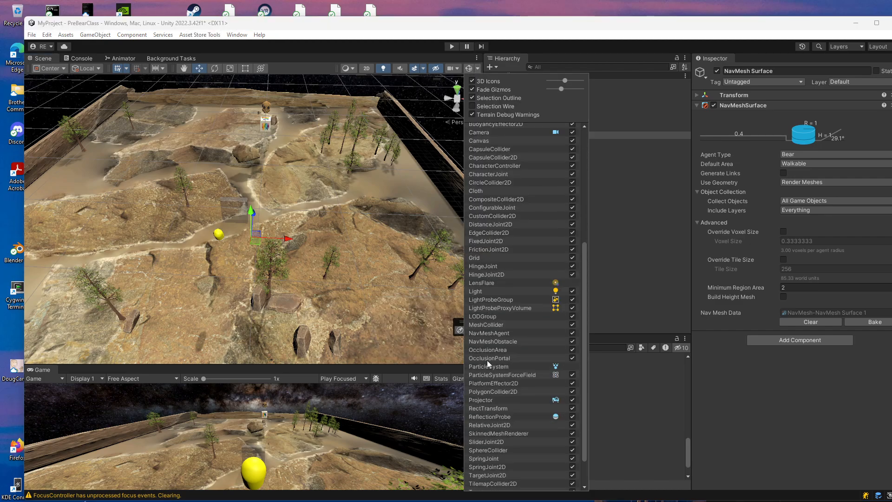
pyautogui.scroll(6, 487, 361)
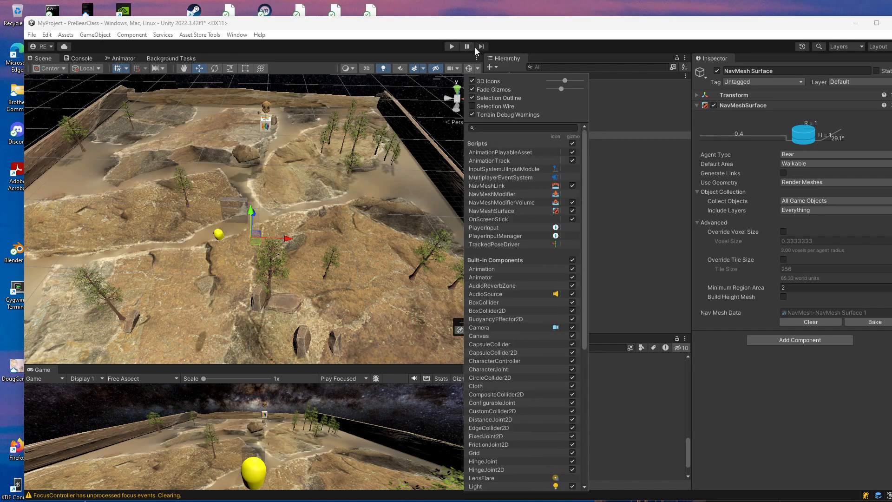
pyautogui.click(469, 69)
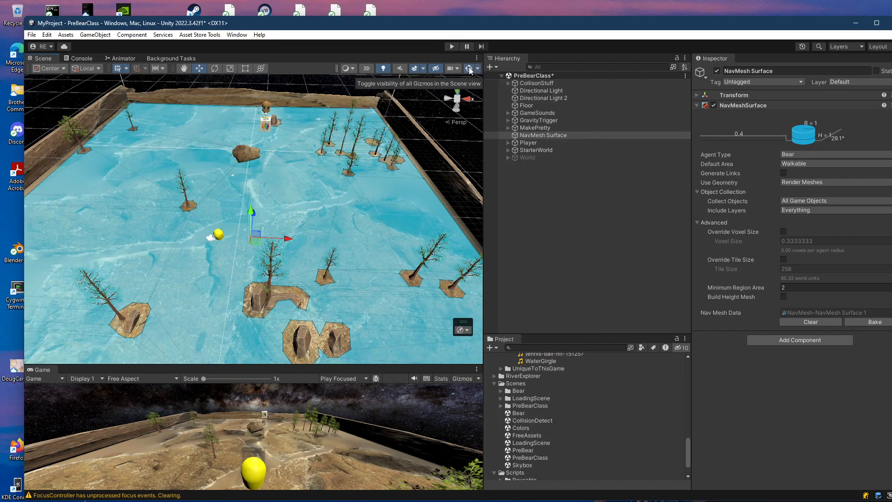
# Step: Disable Show NavMesh in the AI Navigation overlay and expand its Agents display options
pyautogui.click(466, 330)
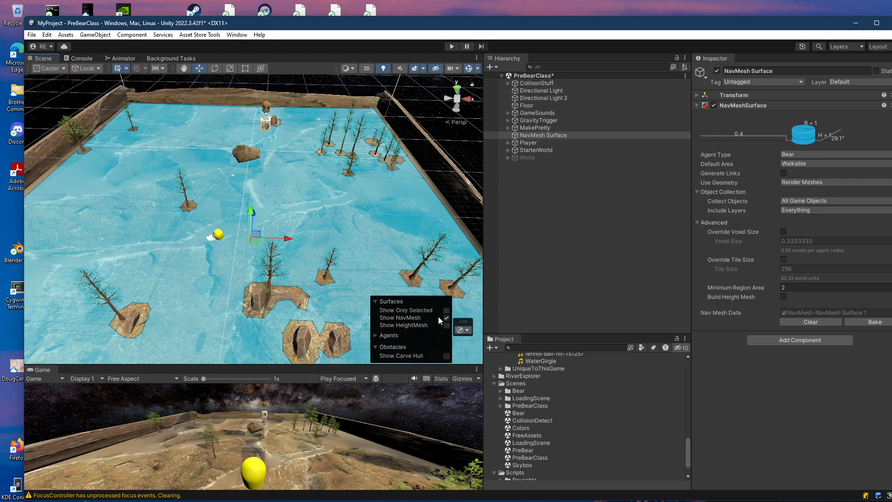
pyautogui.click(445, 318)
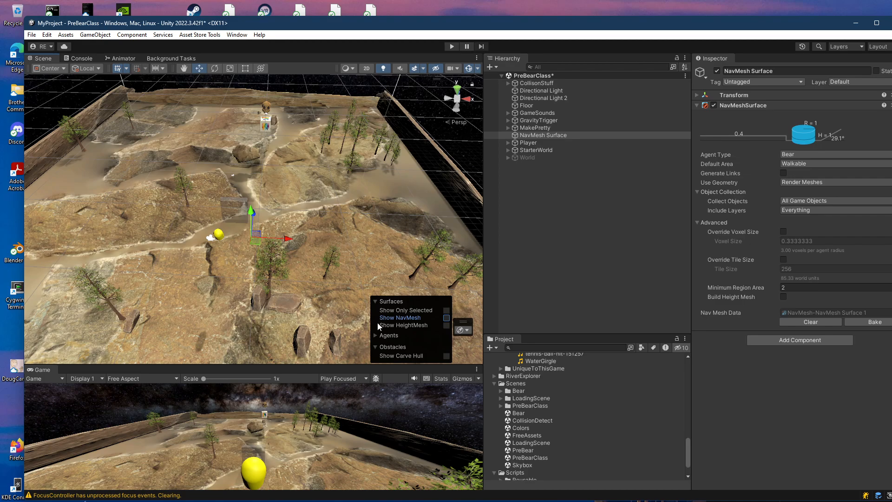
pyautogui.click(387, 335)
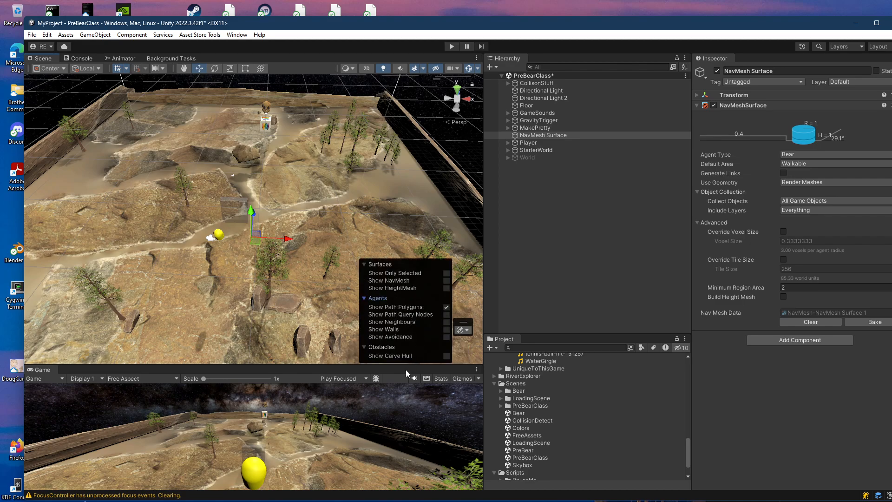